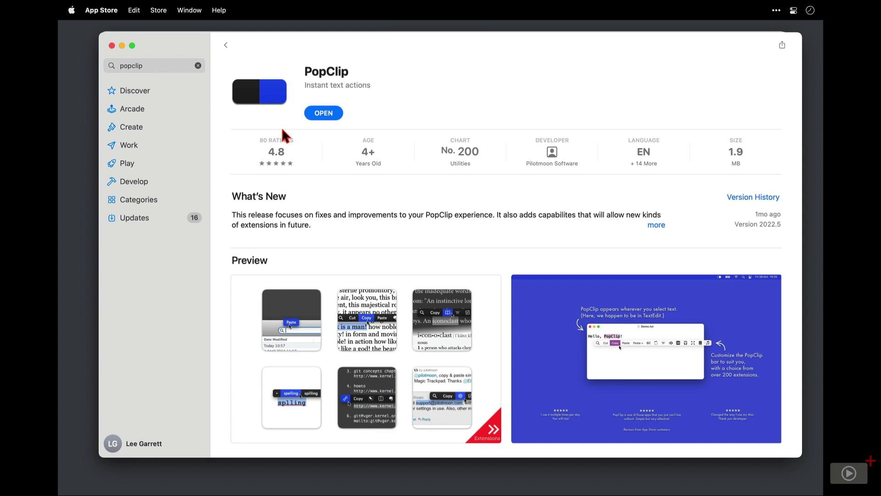
Step: Close the App Store, browse PopClip's release notes, and launch PopClip via Alfred ('pop')
key("super+w")
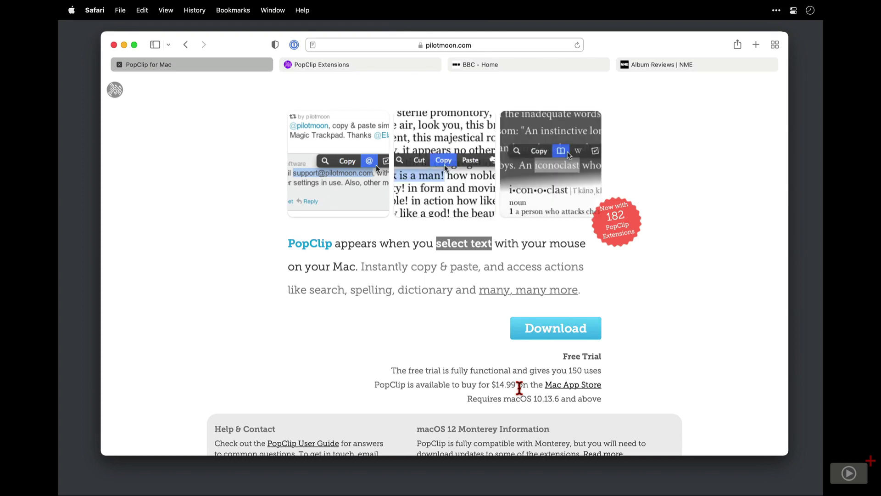
scroll(519, 387, "down", 6)
scroll(519, 388, "down", 4)
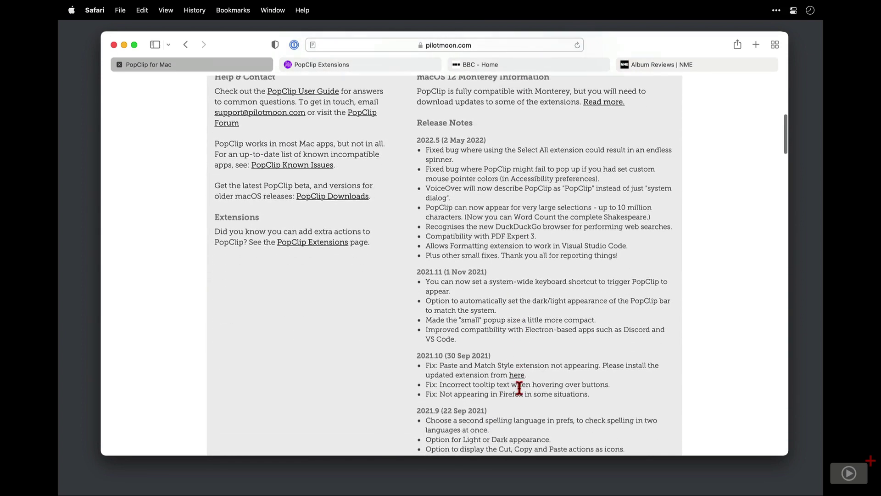
scroll(519, 388, "down", 5)
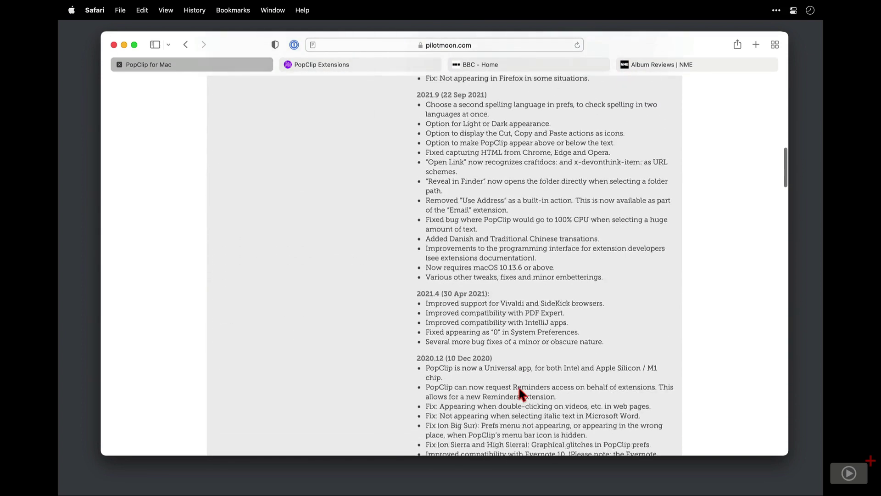
scroll(519, 387, "up", 7)
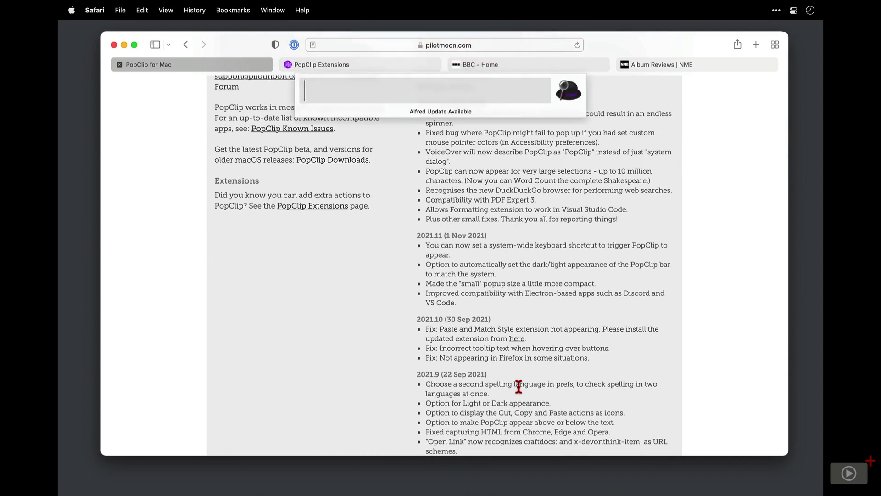
type("pop")
key("Return")
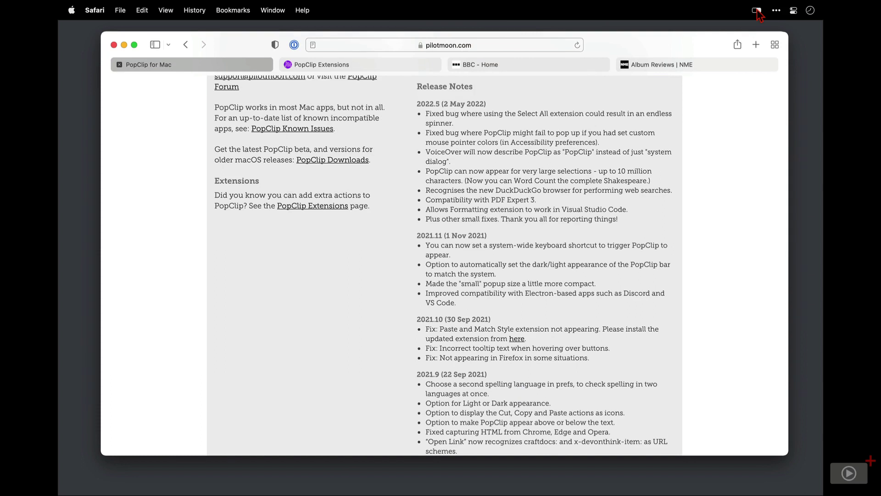
Step: Open PopClip from the menu bar, dismiss the welcome message, and enable Start at login
left_click(757, 11)
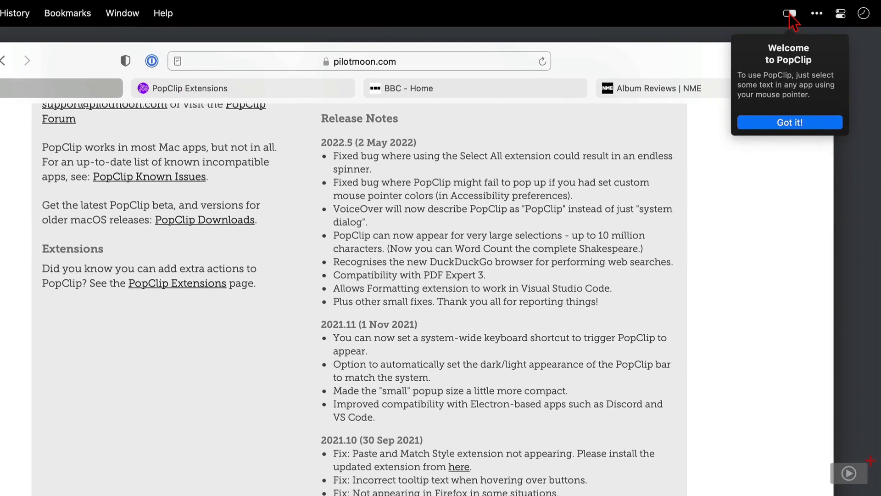
left_click(803, 122)
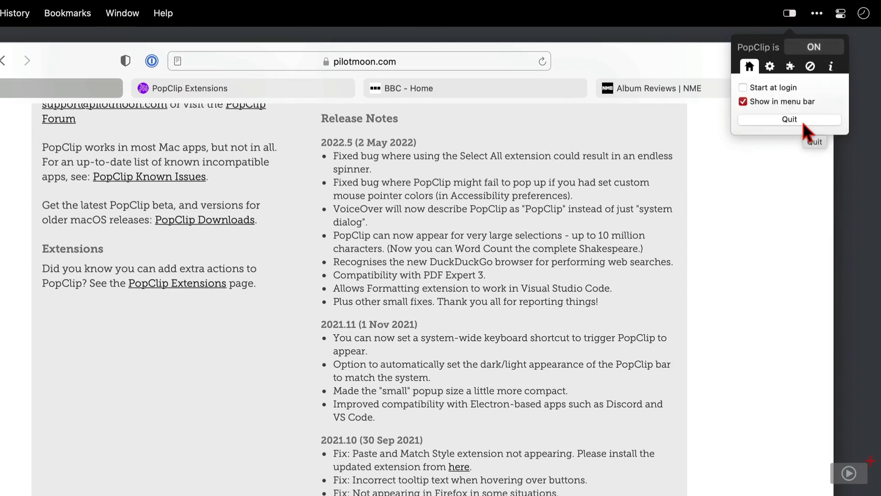
left_click(745, 89)
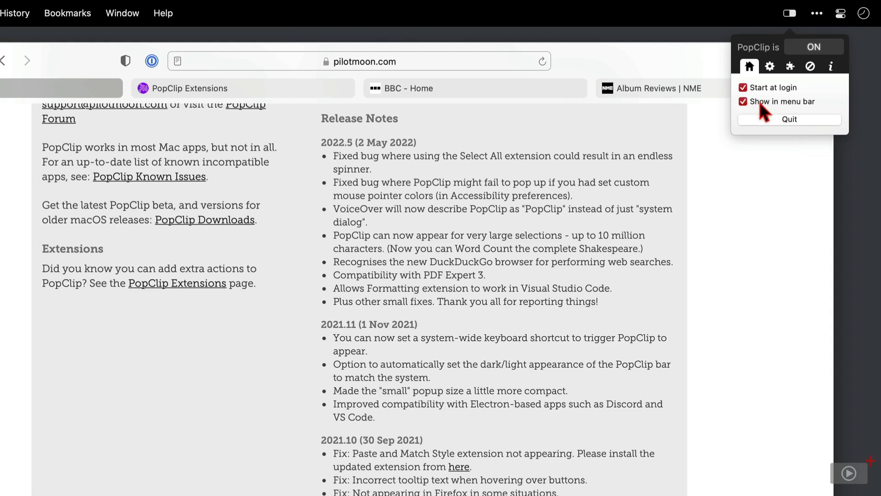
Step: Keep the bar colour Auto and position Above Text, then view the enabled actions list
left_click(770, 70)
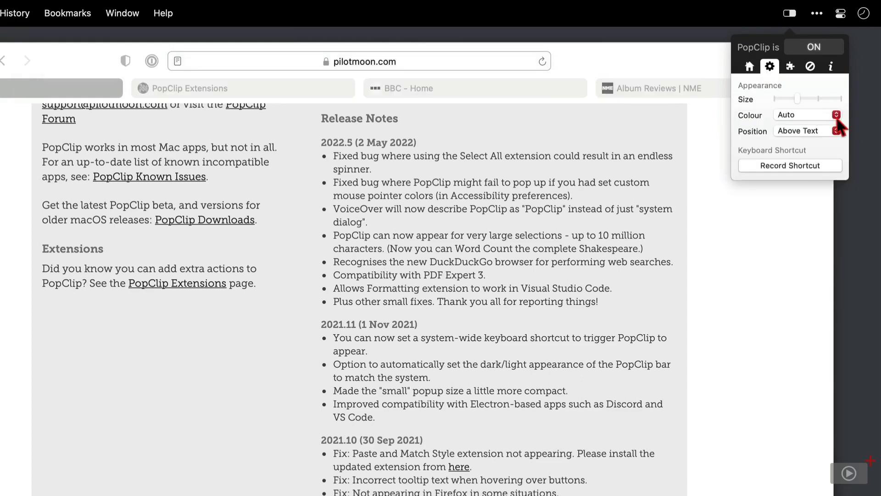
left_click(836, 115)
left_click(838, 119)
left_click(837, 132)
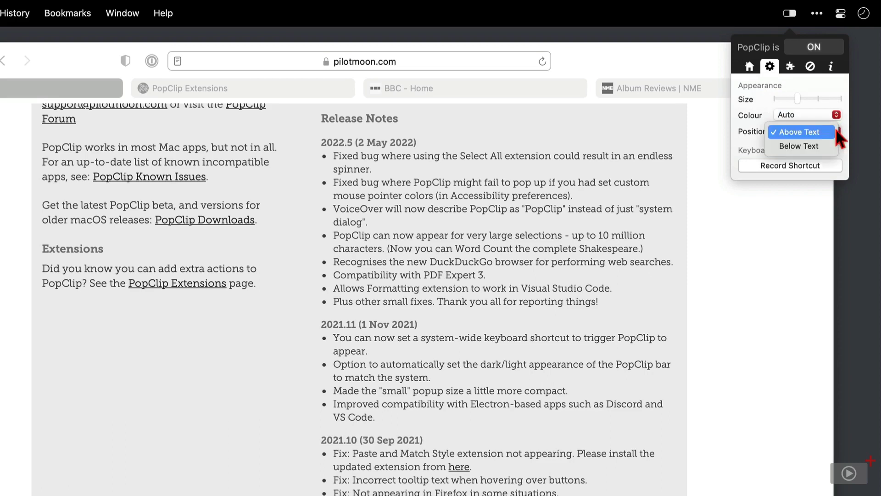
left_click(836, 131)
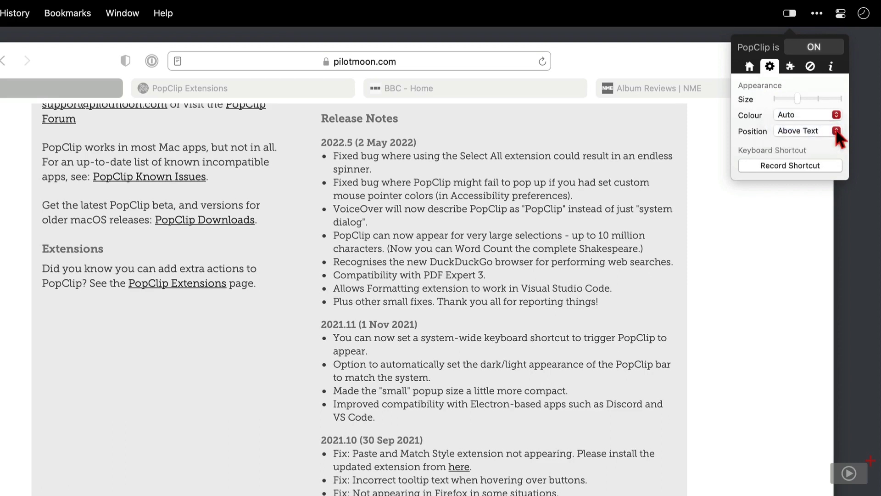
left_click(790, 67)
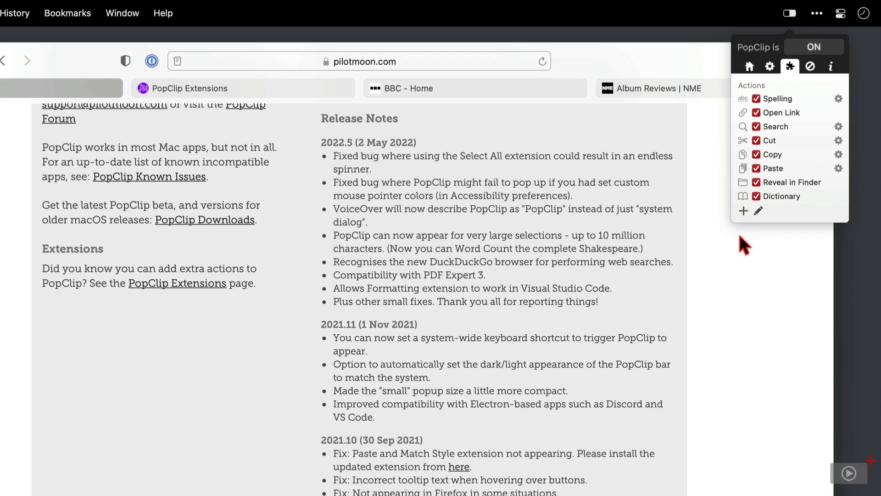
Step: Go to the PopClip Extensions page and scroll down to Timestamp under Useful Tools
left_click(306, 89)
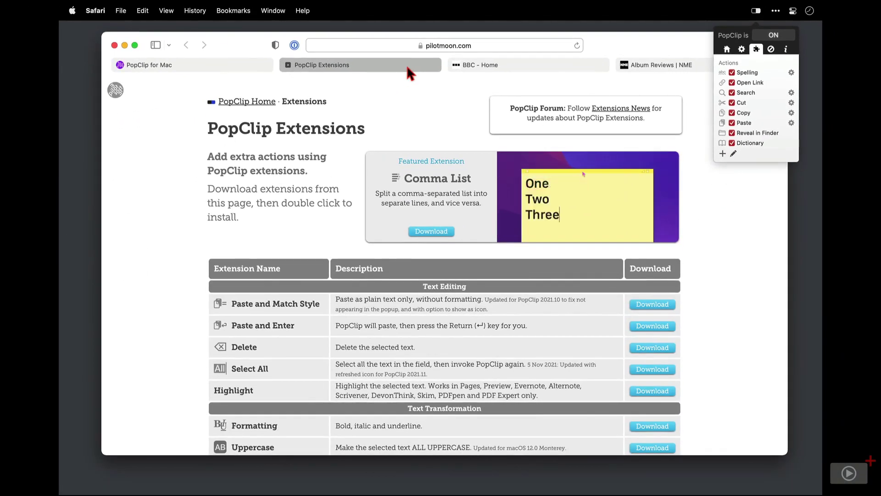
scroll(417, 328, "down", 5)
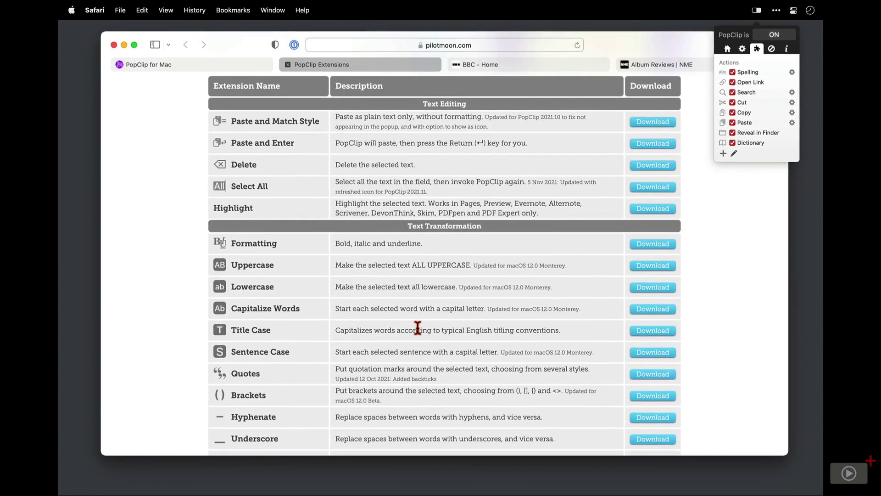
scroll(417, 329, "down", 4)
scroll(417, 328, "down", 9)
scroll(418, 329, "up", 1)
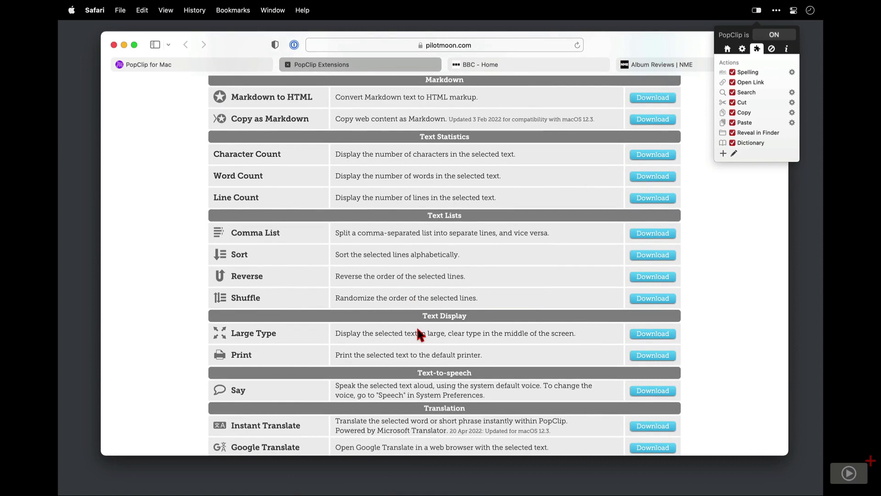
scroll(419, 334, "down", 7)
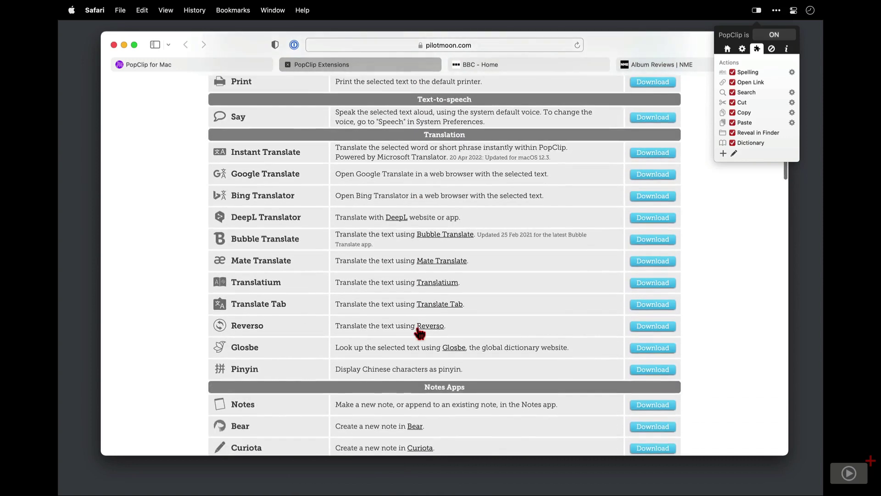
scroll(419, 332, "down", 8)
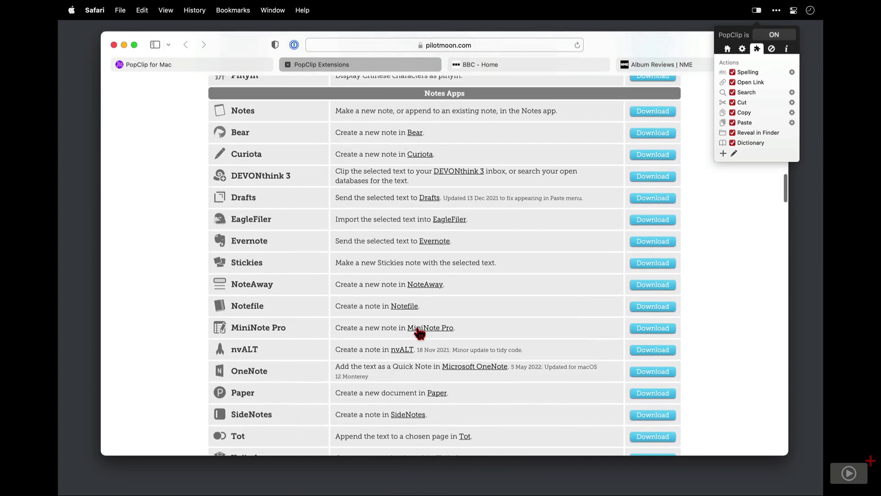
scroll(419, 332, "down", 10)
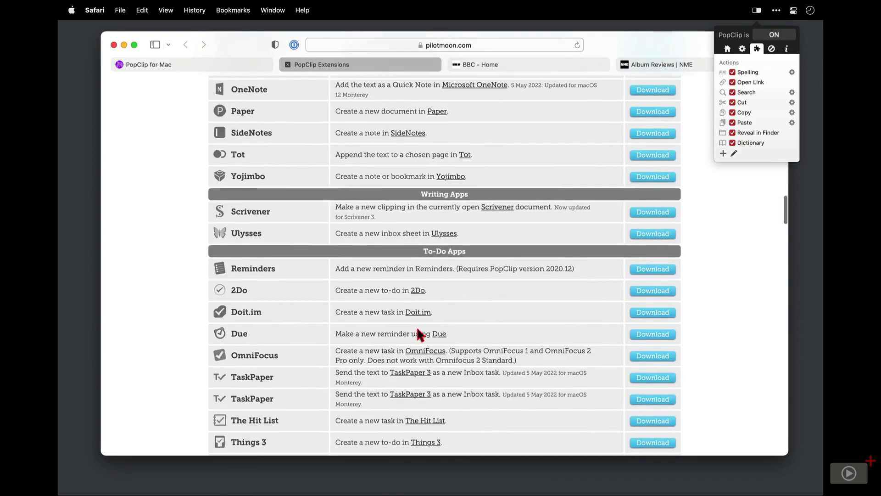
scroll(417, 330, "down", 7)
scroll(417, 327, "down", 8)
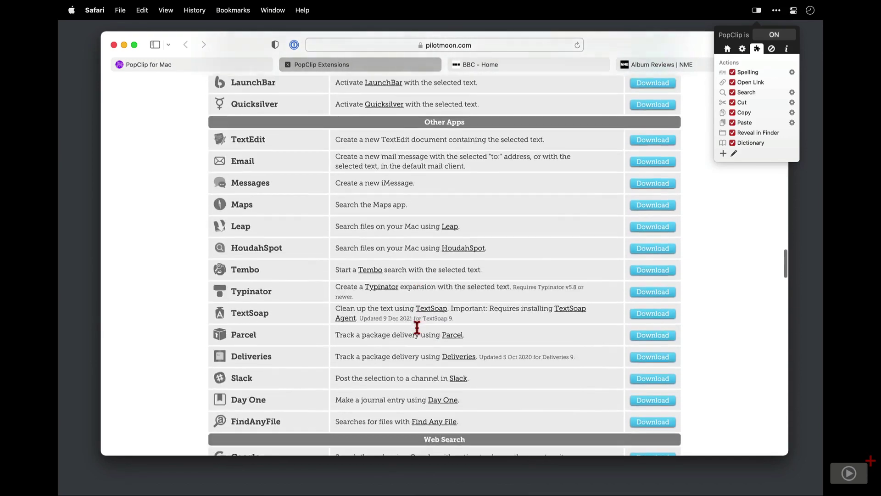
scroll(417, 327, "down", 9)
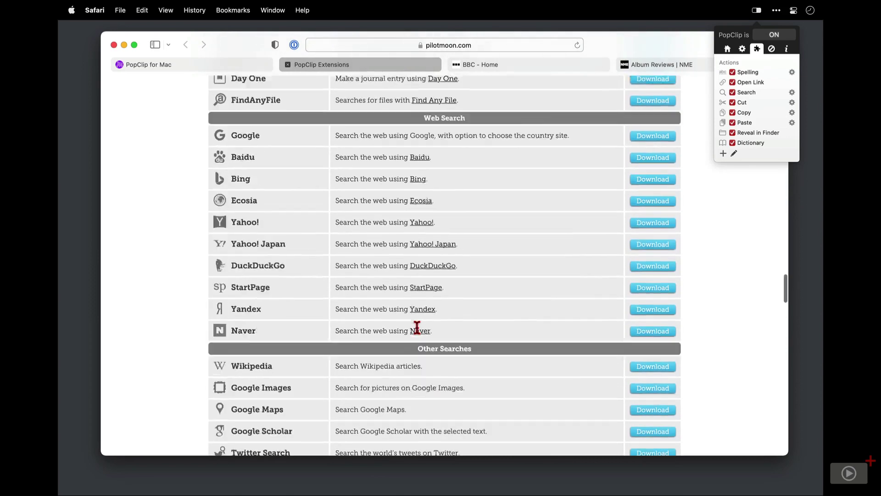
scroll(417, 327, "down", 9)
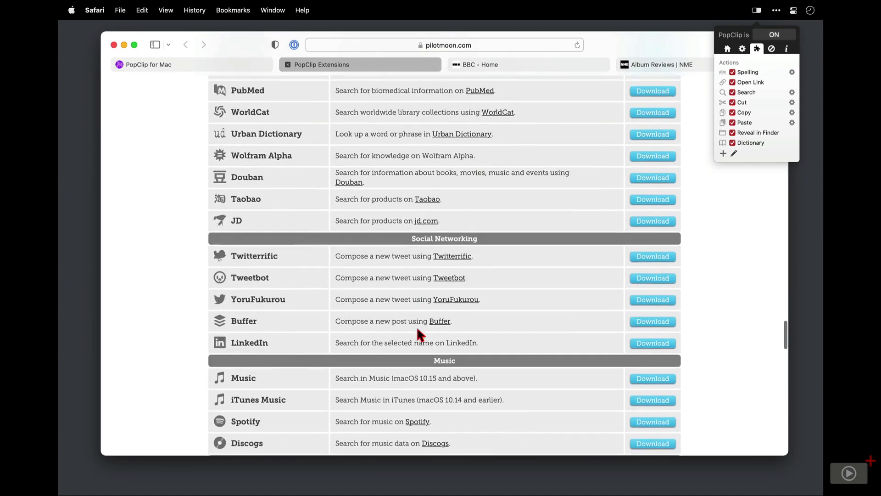
scroll(417, 327, "down", 10)
scroll(416, 327, "down", 6)
scroll(417, 326, "down", 4)
scroll(418, 329, "down", 6)
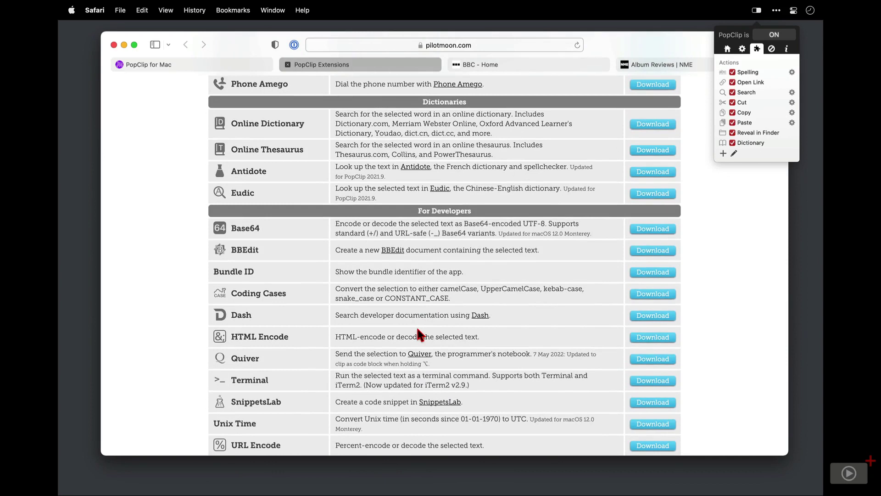
scroll(417, 335, "down", 7)
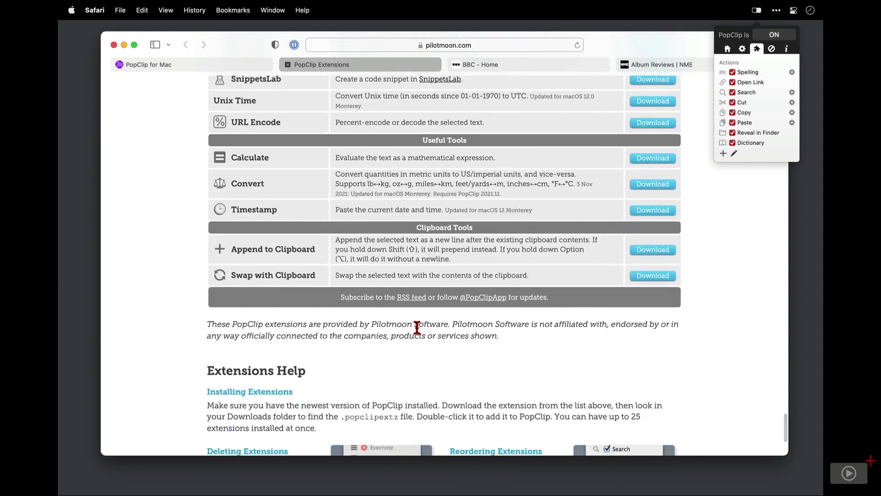
scroll(417, 327, "up", 3)
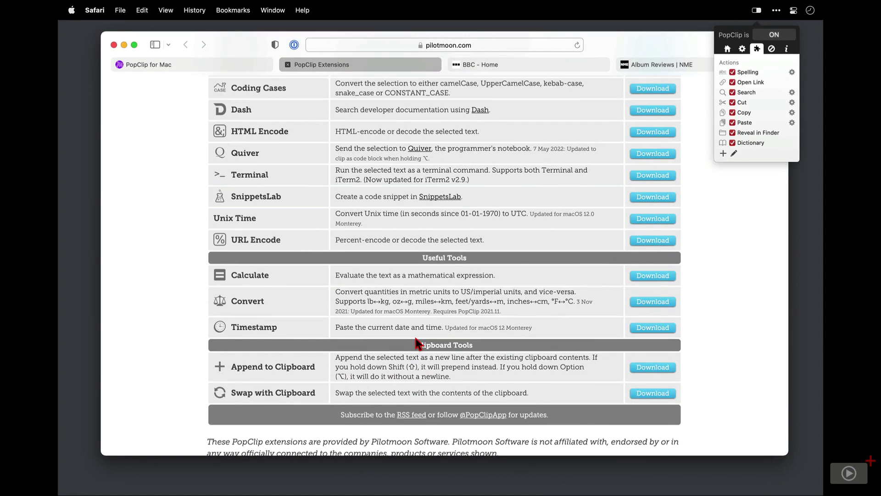
Step: Download Timestamp, allow pilotmoon.com, then open Timestamp.popclipextz from Finder's Downloads folder
left_click(657, 328)
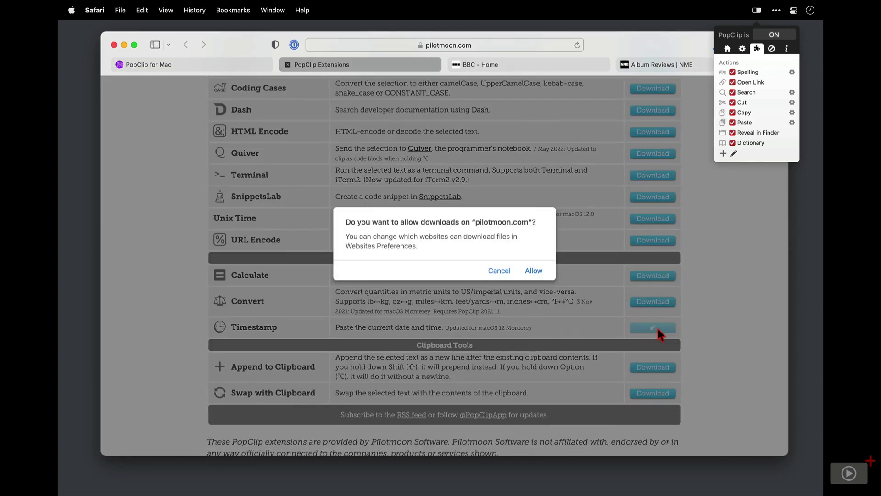
left_click(532, 271)
key("alt+space")
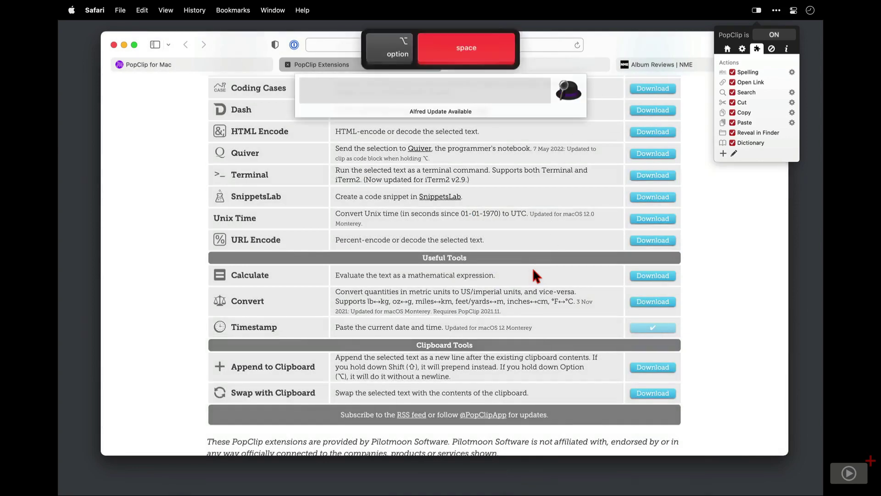
type("find")
key("Return")
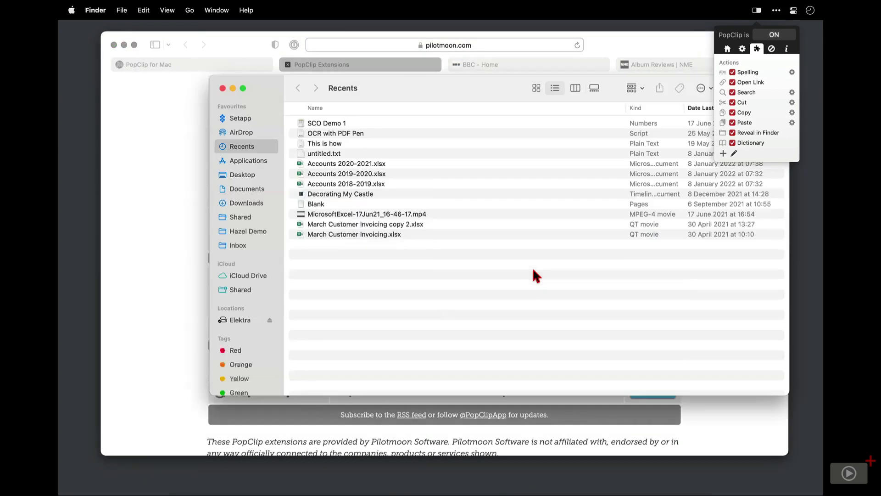
left_click(254, 207)
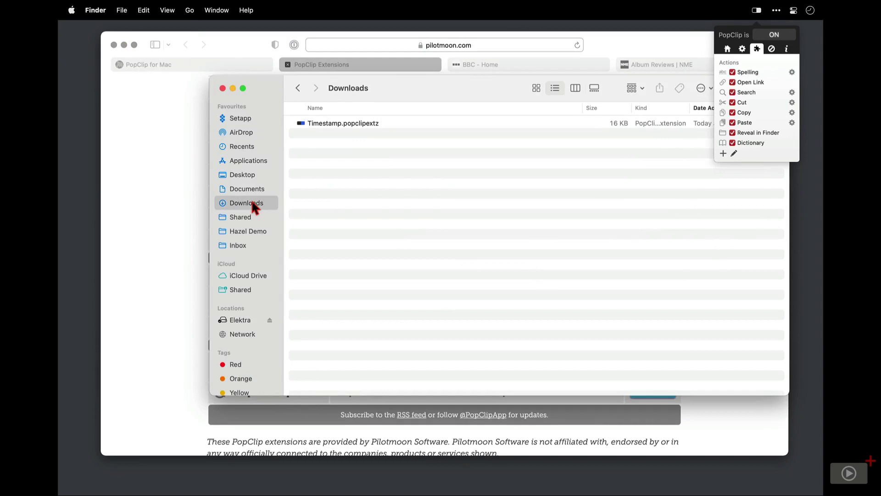
double_click(390, 127)
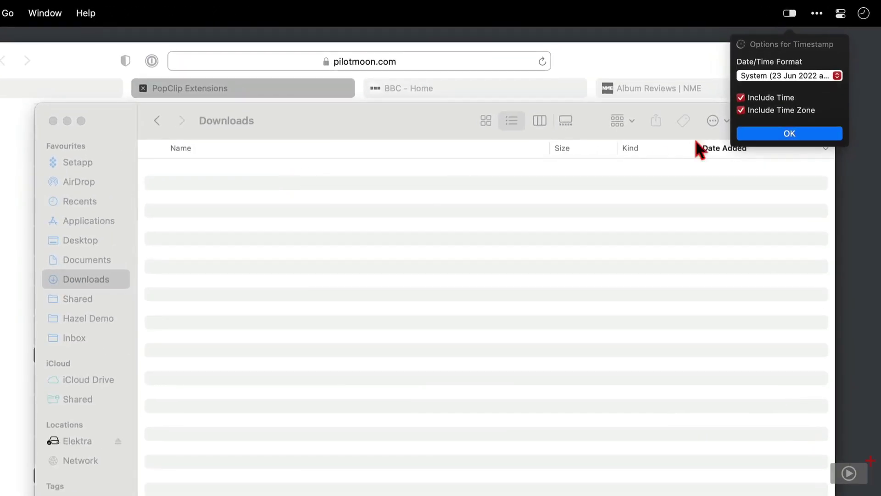
Step: Set Timestamp's Date/Time Format to International and confirm the options
left_click(838, 77)
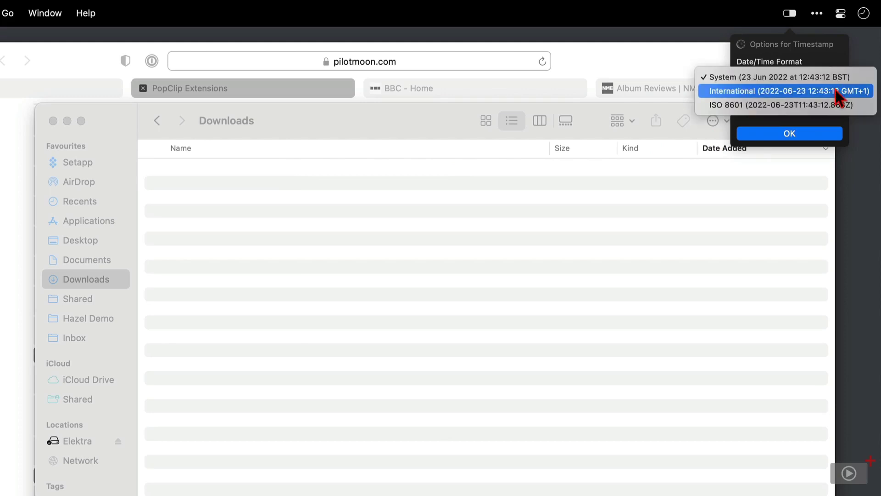
left_click(838, 92)
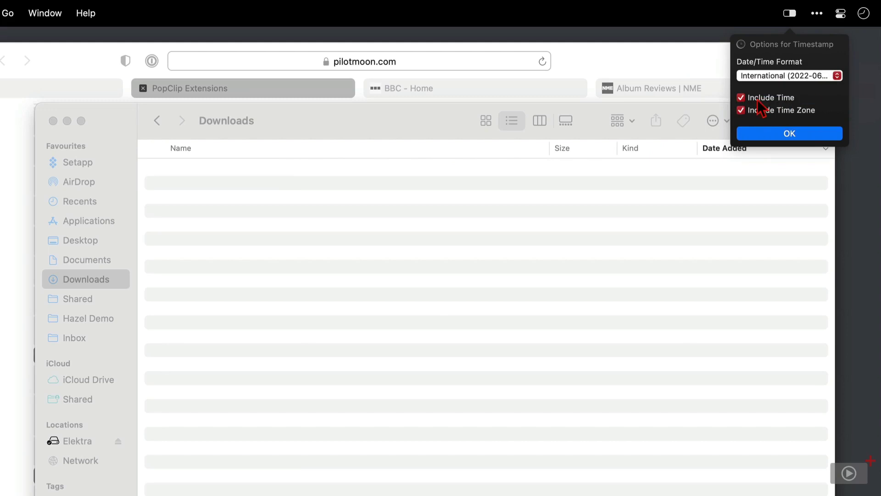
left_click(783, 134)
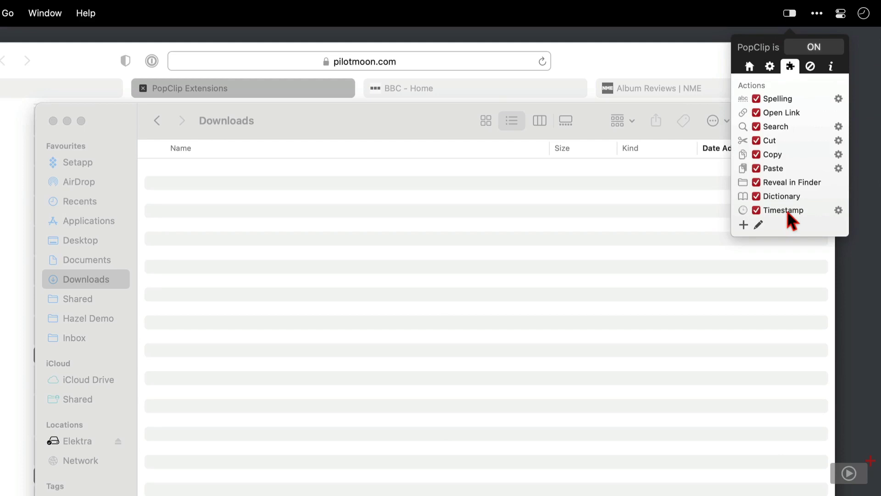
Step: Move Timestamp up in the Actions list to sit directly below Spelling
left_click(759, 224)
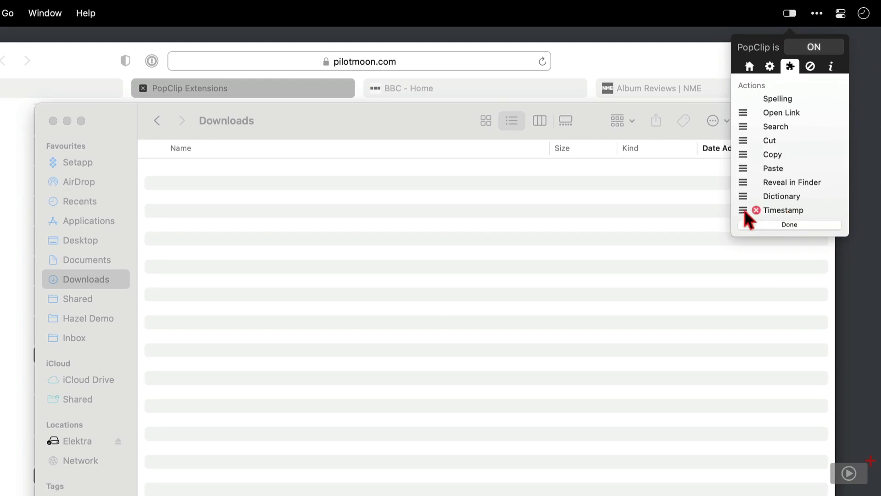
left_click_drag(743, 206, 746, 116)
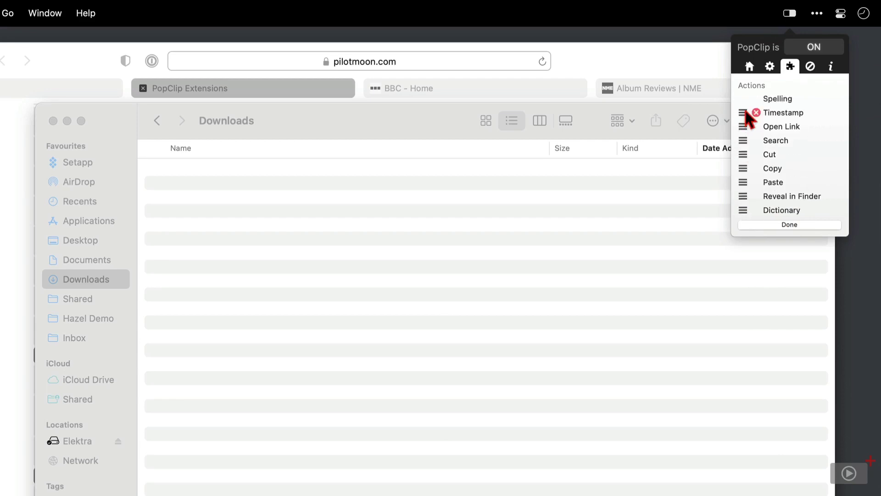
left_click(761, 223)
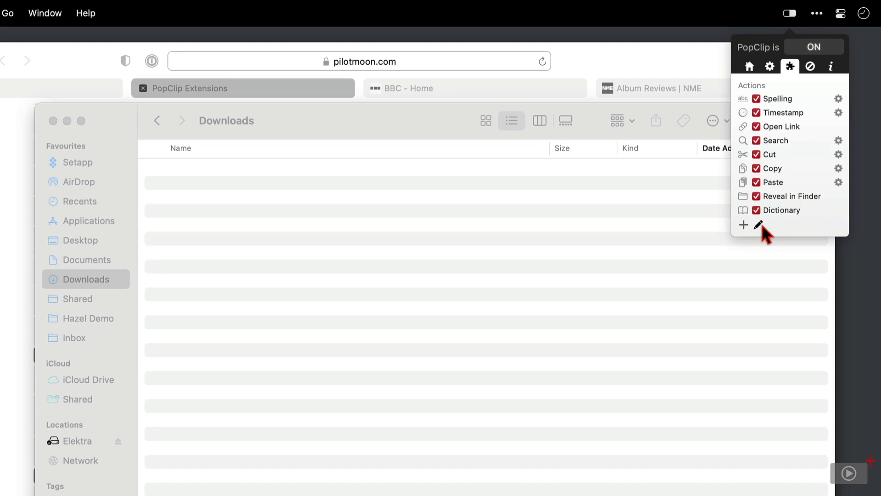